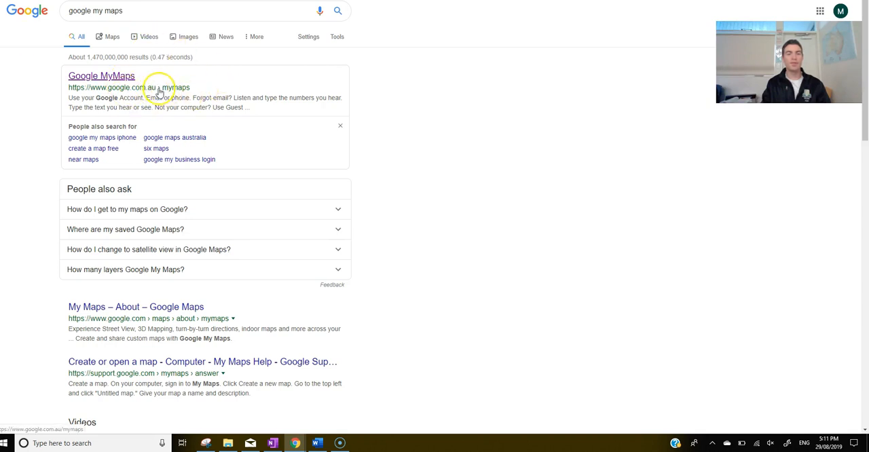
Step: Open Google My Maps from the search results and create a new map titled "AFL Premiers 2000-2018"
left_click(127, 75)
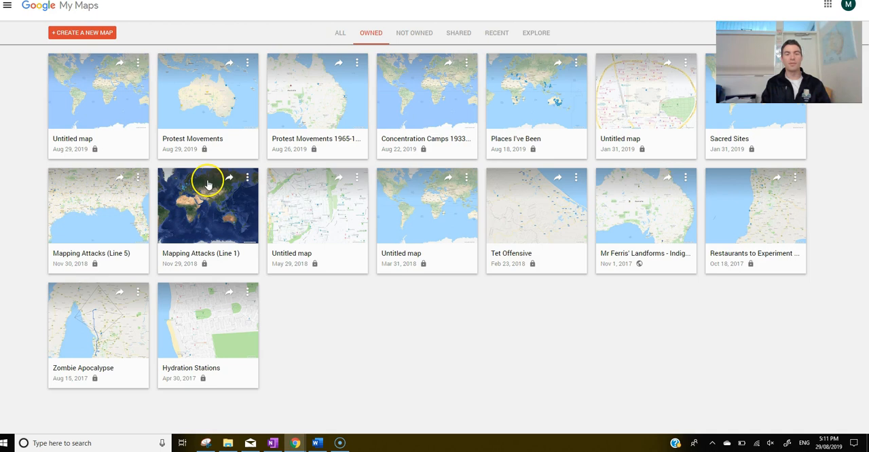
left_click(79, 35)
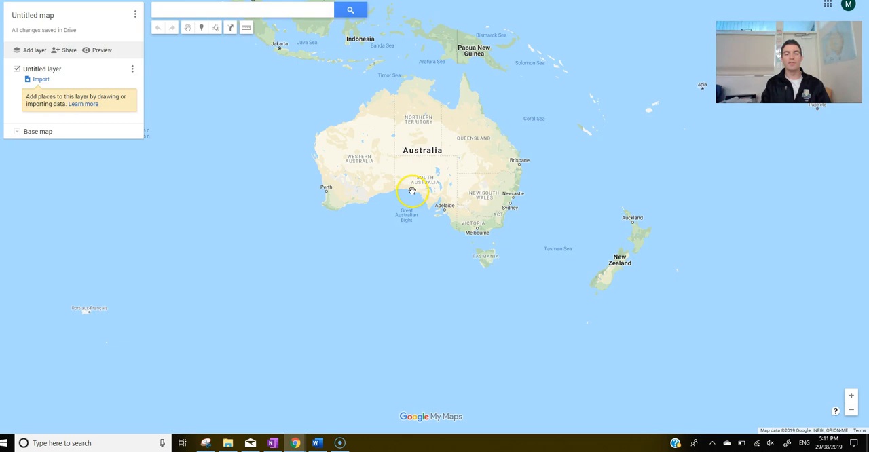
left_click(45, 18)
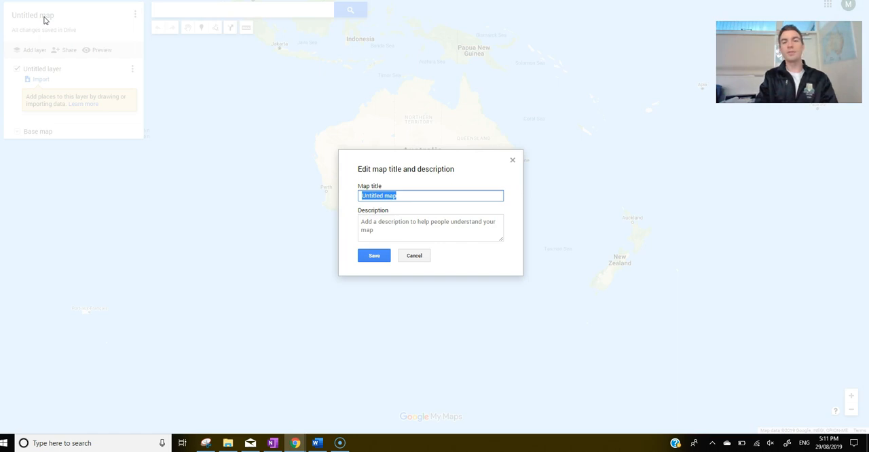
type("AFL Premiers 2000-2018")
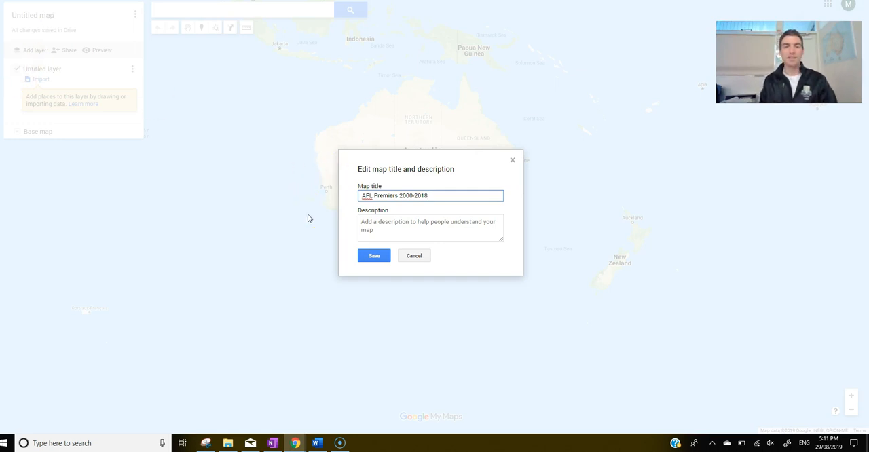
left_click(373, 256)
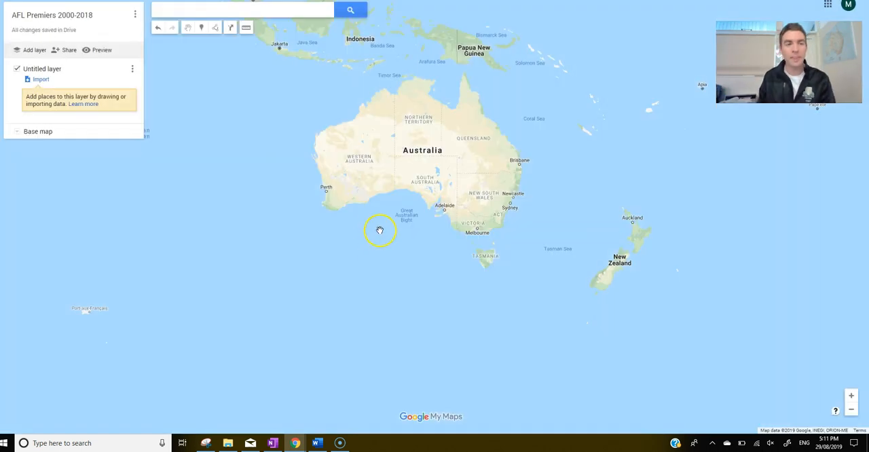
Step: Search the map for Essendon VIC and close the place's details card
scroll(412, 170, "up", 2)
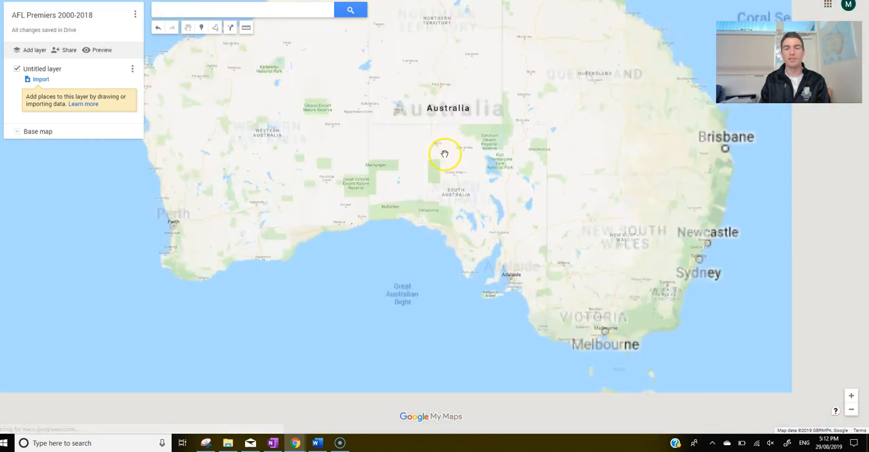
scroll(473, 158, "down", 2)
left_click_drag(475, 165, 479, 188)
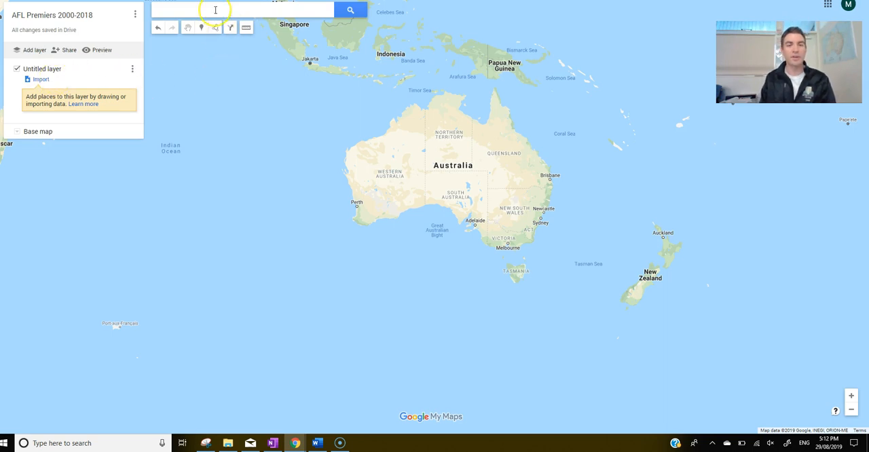
left_click(215, 9)
type("es")
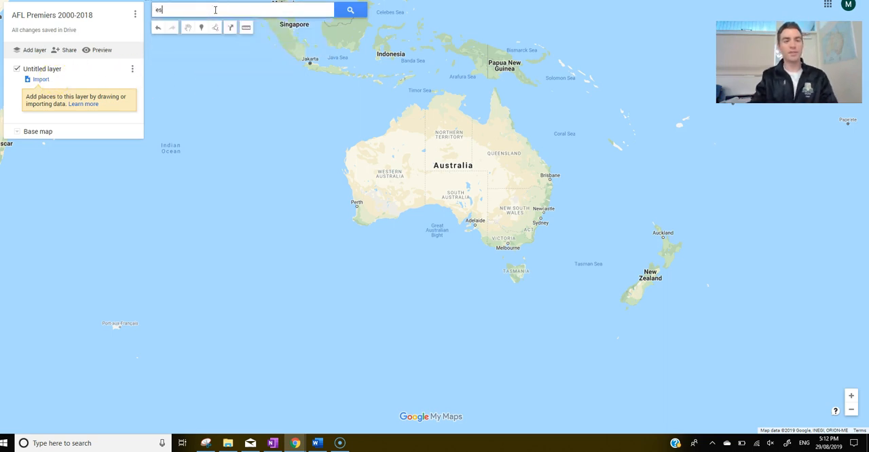
type("sendon")
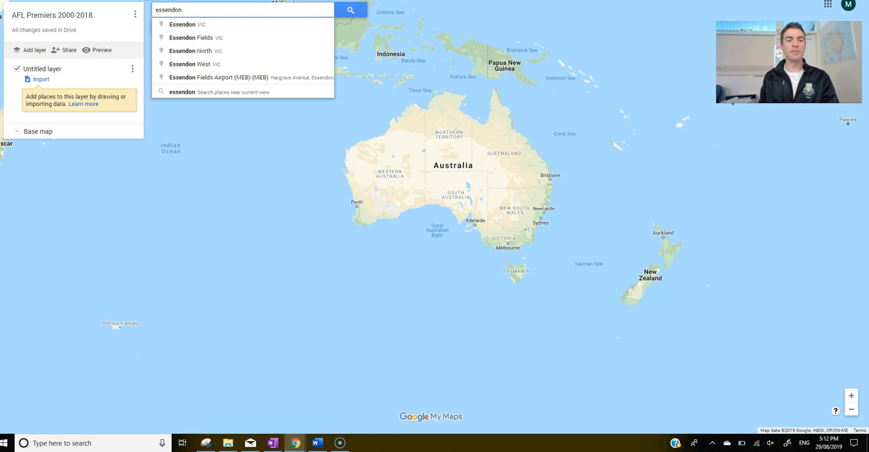
left_click(219, 25)
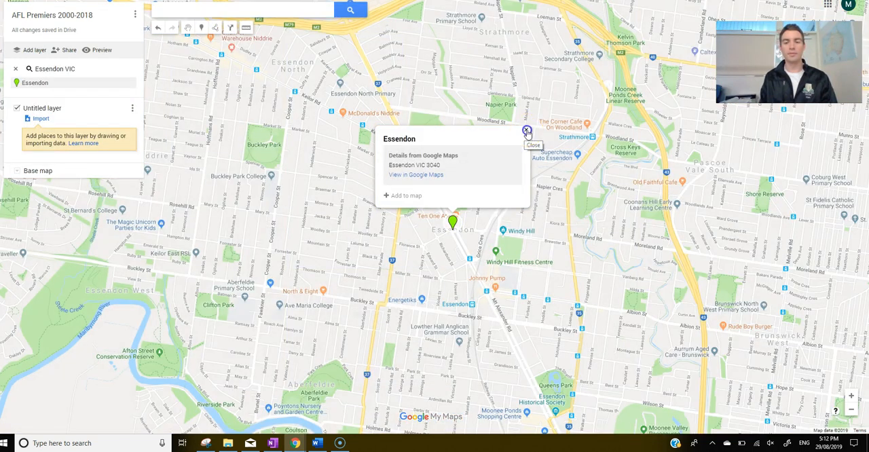
left_click(526, 129)
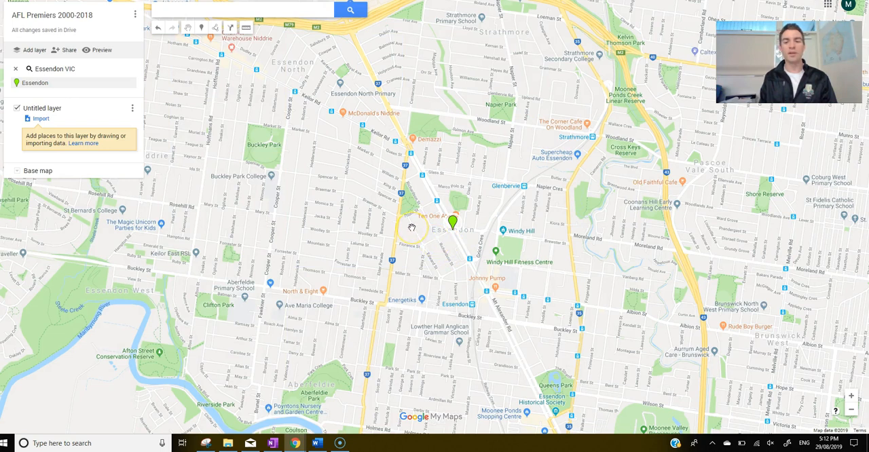
Step: Place a marker at the Essendon search result and save it with the title "Essendon (2000)"
left_click(202, 29)
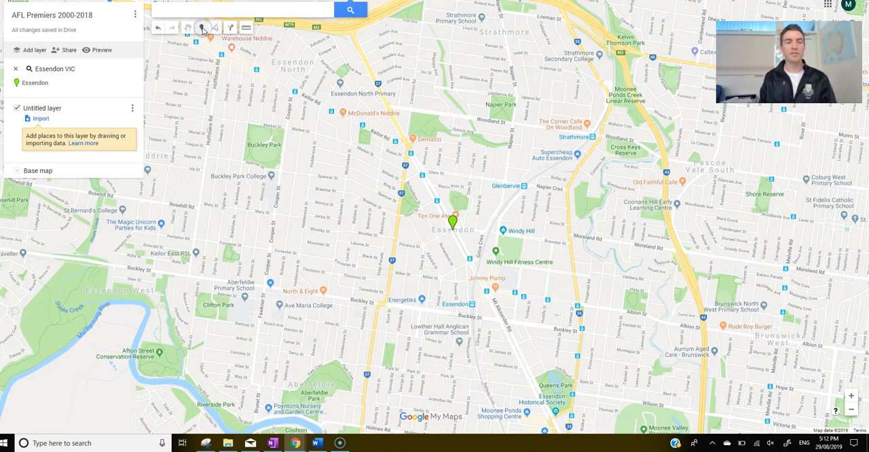
left_click(455, 232)
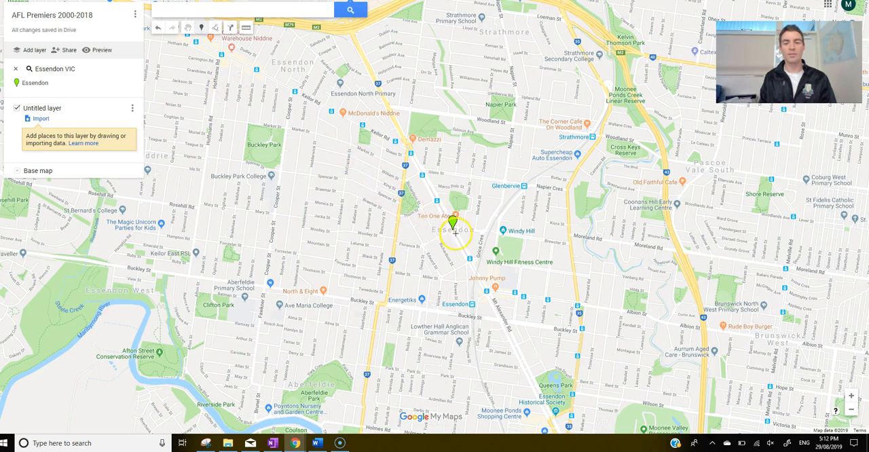
left_click(452, 229)
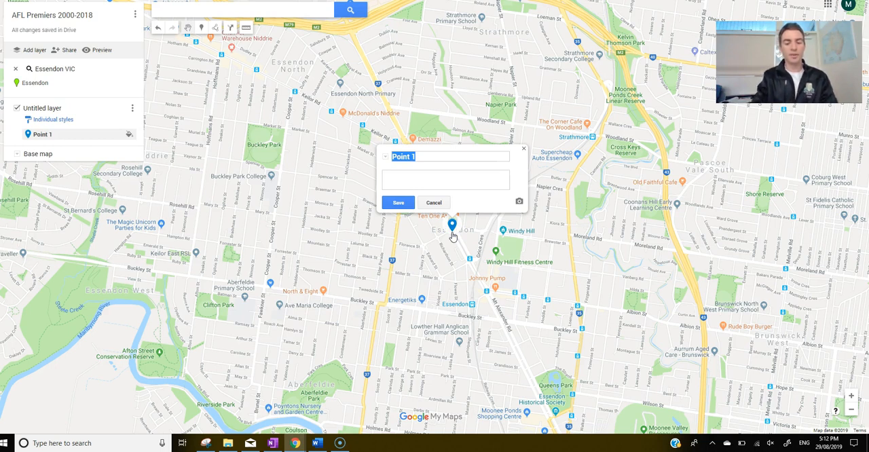
left_click_drag(431, 157, 398, 160)
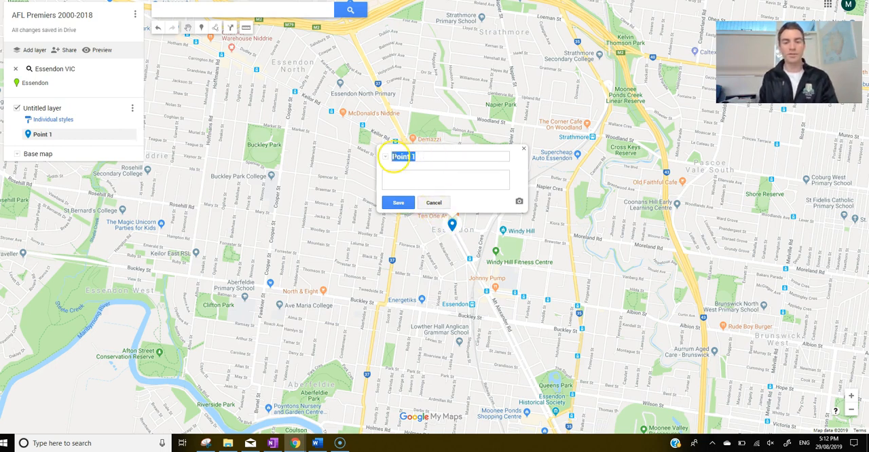
type("Essendon (2000")
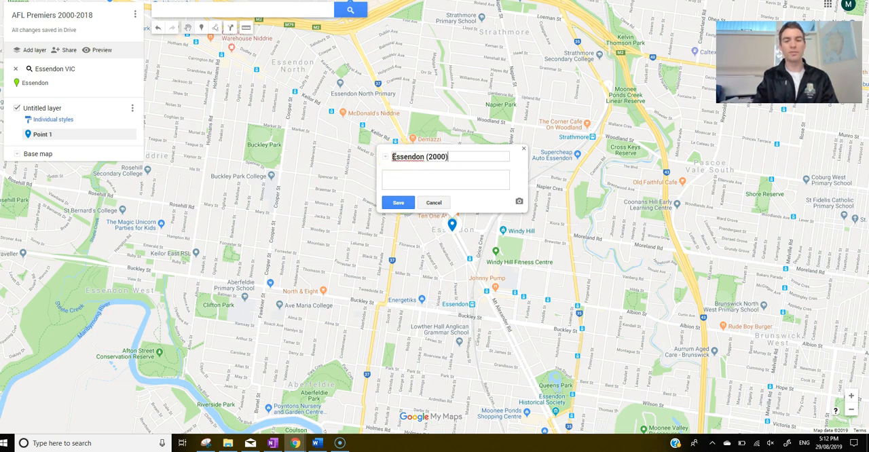
left_click(398, 202)
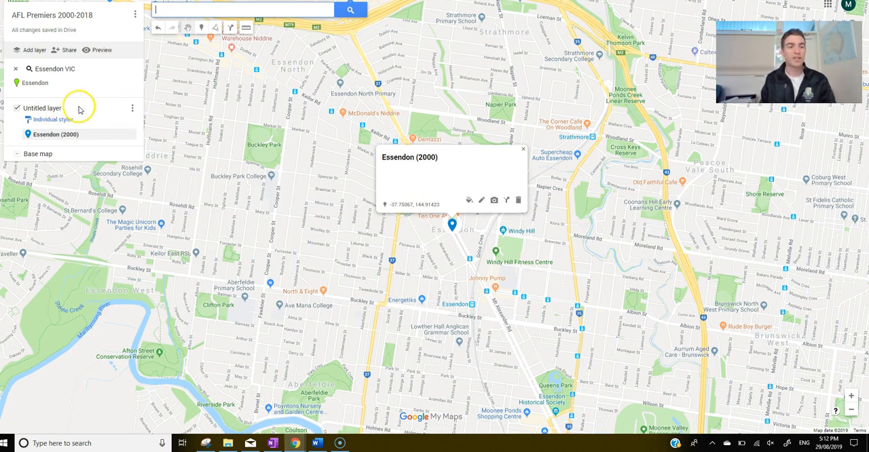
Step: Rename the untitled layer to "AFL Premiers 2000-2009" and close the Essendon marker's card
left_click(133, 110)
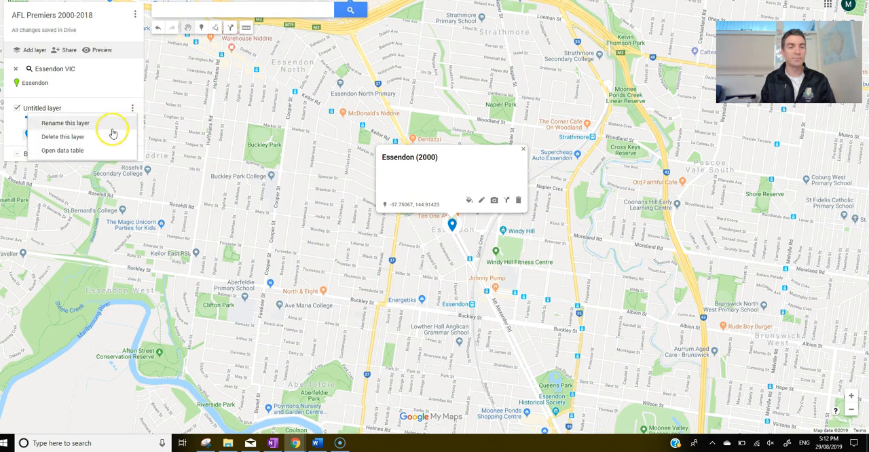
left_click(89, 125)
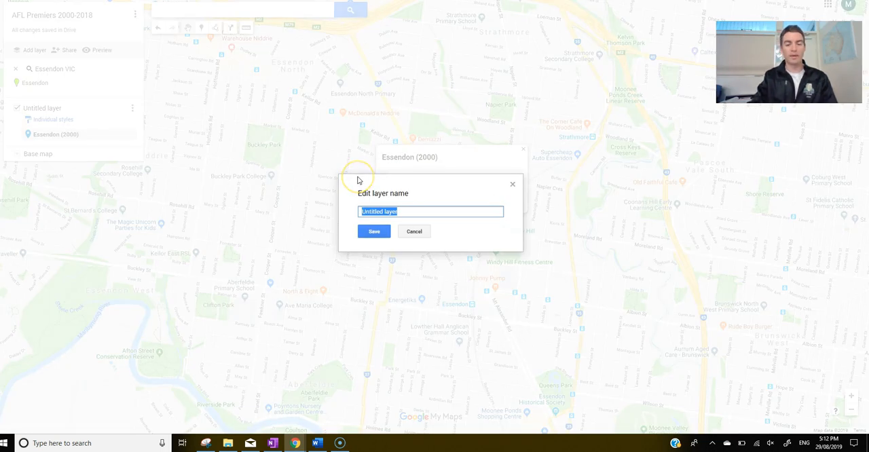
type("Premiers 2000-2009")
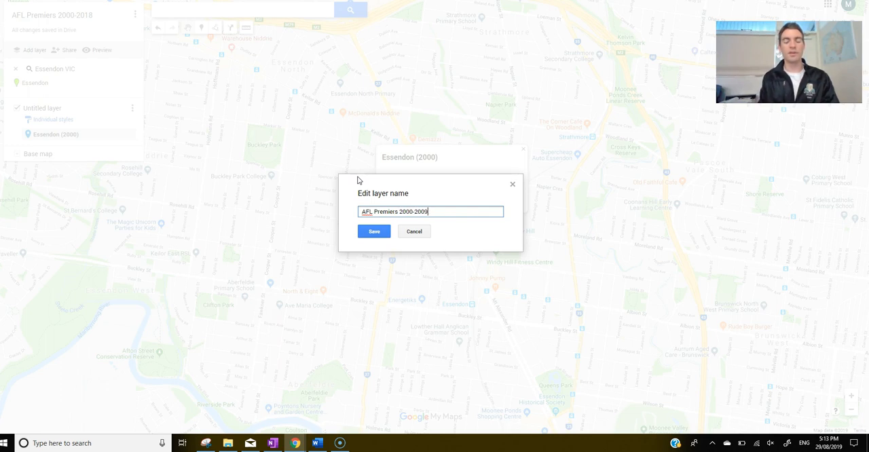
left_click(372, 232)
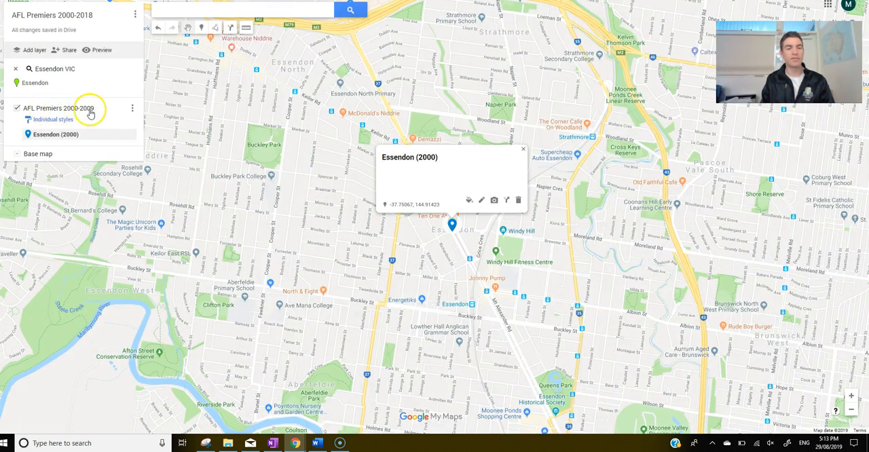
left_click(523, 150)
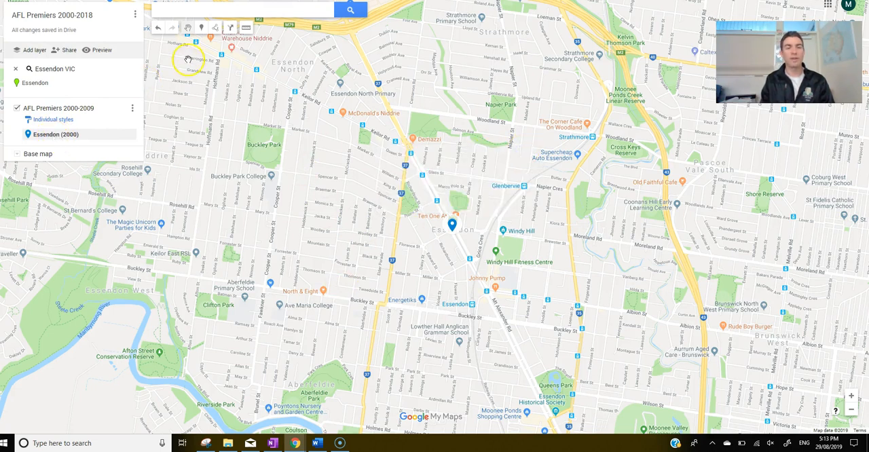
Step: Search the map for Brisbane QLD and dismiss its details card
left_click(181, 11)
type("bri")
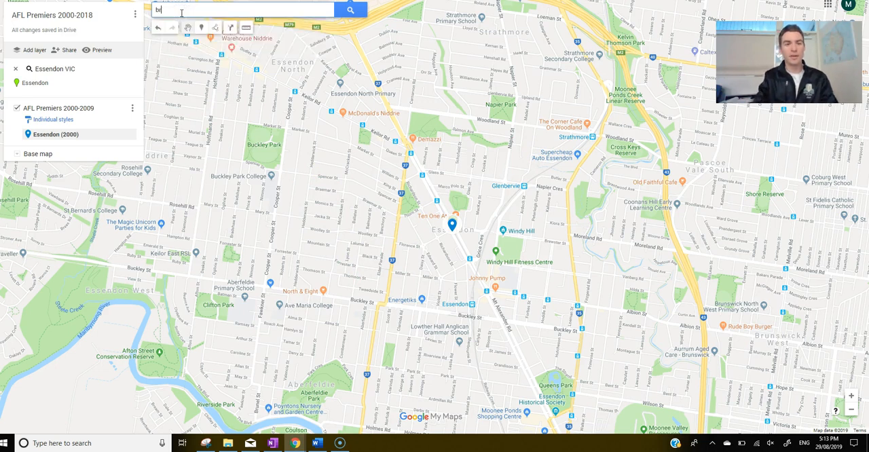
type("sbane")
left_click(182, 24)
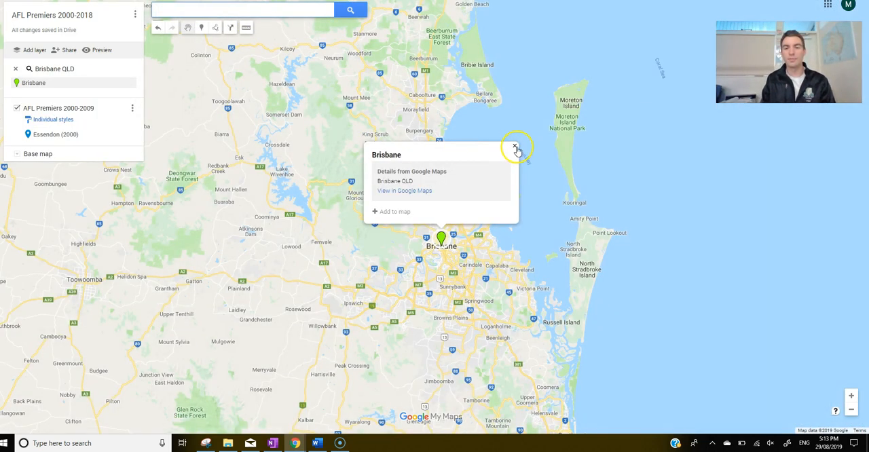
left_click(515, 147)
Step: Add a marker on Brisbane, save it as "Brisbane (2001-2003)" and close its card
left_click(201, 27)
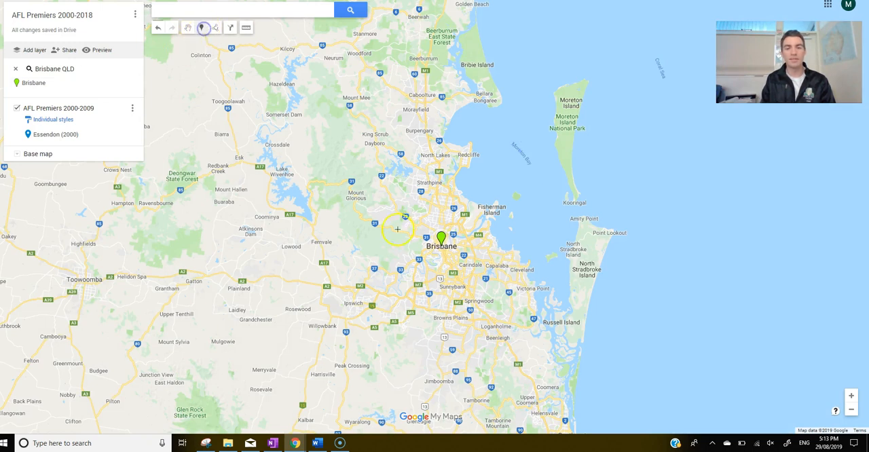
left_click(442, 247)
type("Brisbane (2001-2003")
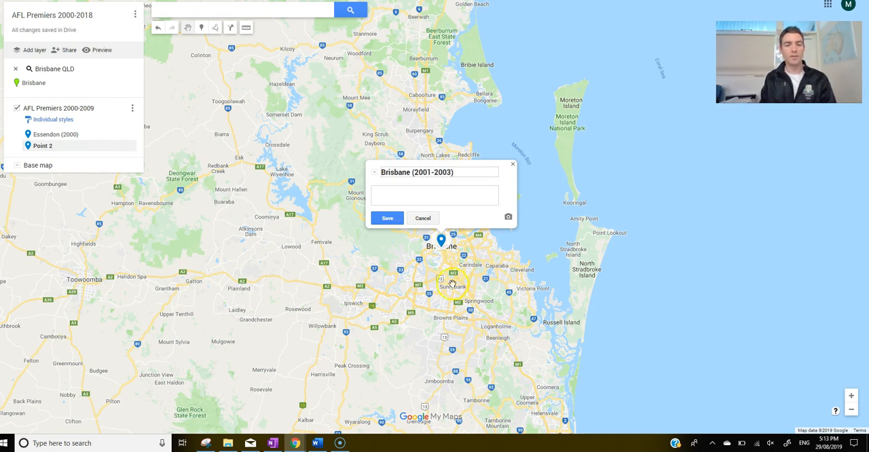
left_click(387, 218)
left_click(512, 167)
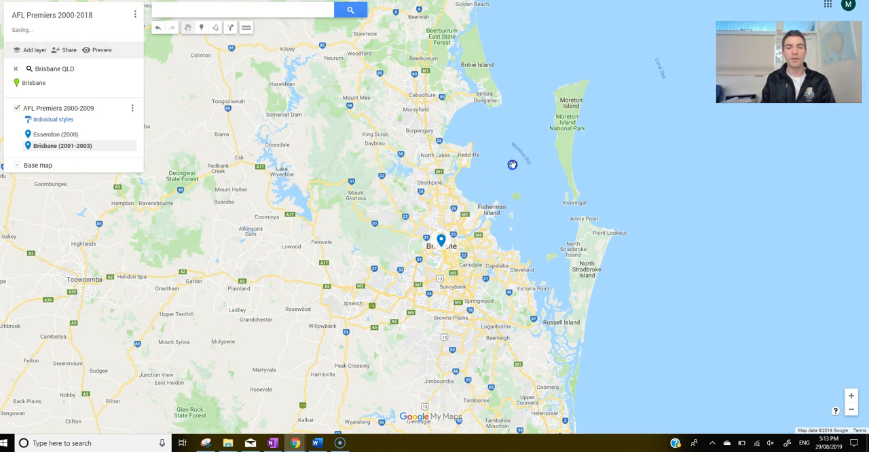
Step: Search the map for Port Adelaide SA and close the details card of the result
left_click(213, 14)
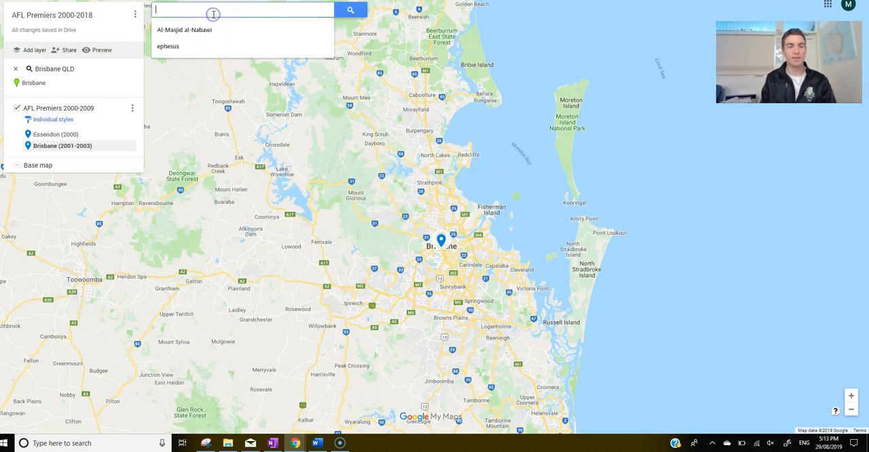
type("port adeal")
key("BackSpace")
key("BackSpace")
type("ladie")
key("BackSpace")
key("BackSpace")
key("BackSpace")
type("ide")
left_click(213, 25)
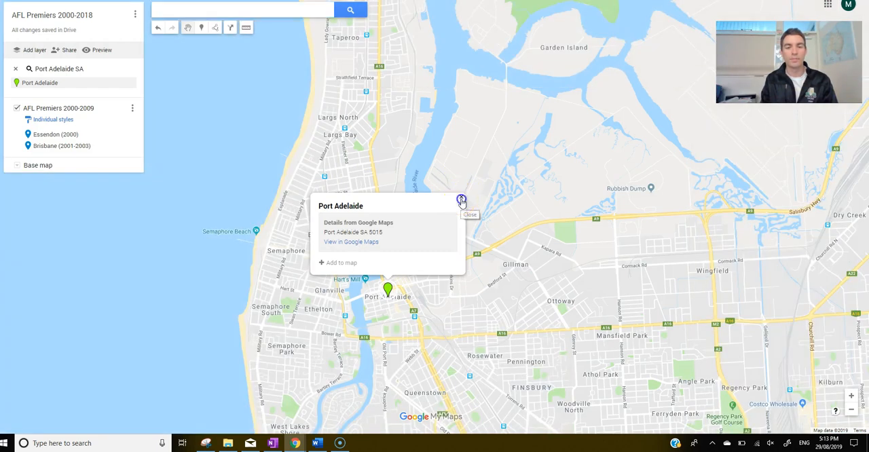
left_click(461, 199)
Step: Add a marker on Port Adelaide, save it as "Port Adelaide (2004)" and close its card
left_click(201, 27)
left_click(388, 294)
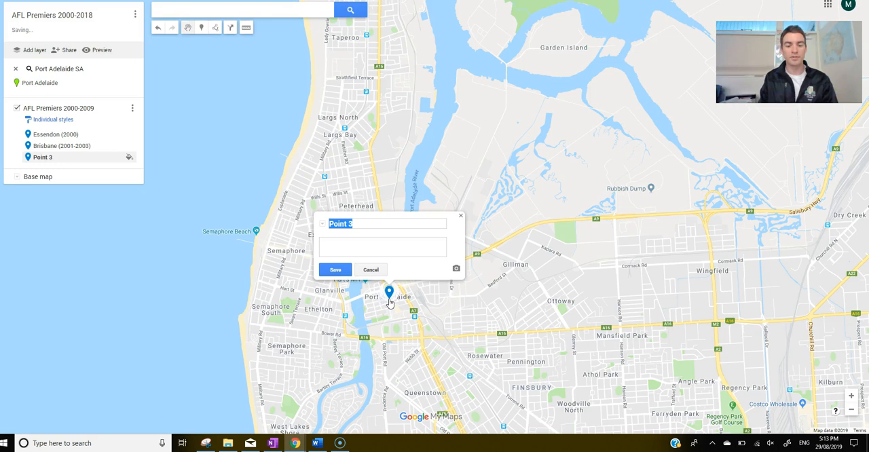
type("Port Adelaide (2004")
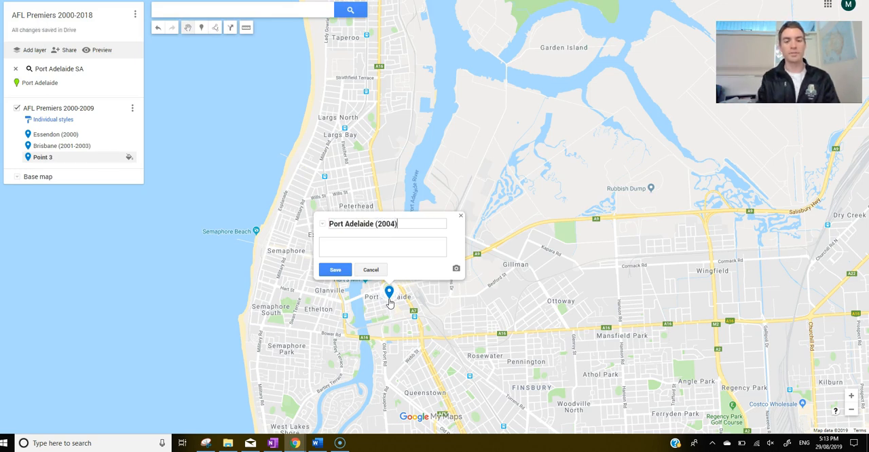
left_click(334, 269)
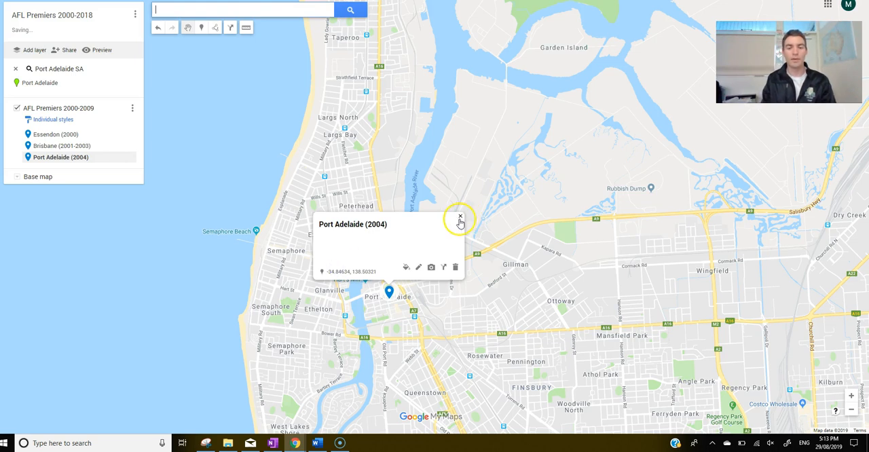
left_click(460, 218)
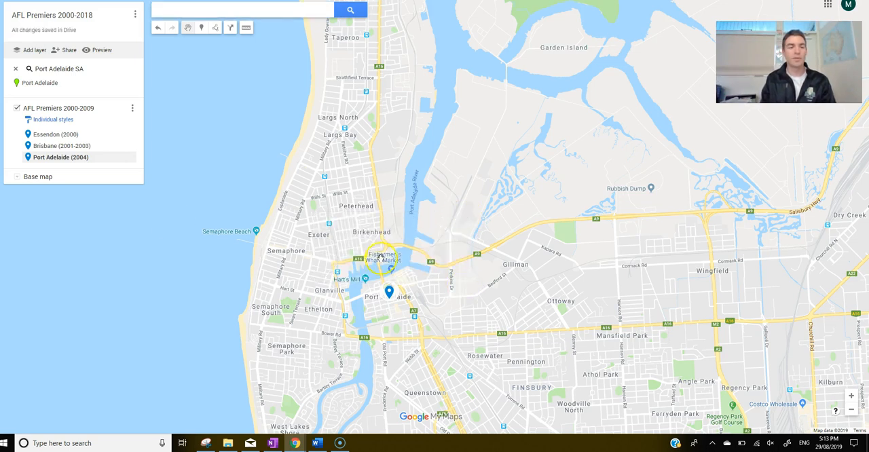
Step: Zoom out to south-eastern Australia to examine the placed premiership markers together
scroll(308, 243, "down", 1)
scroll(308, 243, "down", 1)
scroll(435, 268, "down", 1)
scroll(457, 276, "down", 1)
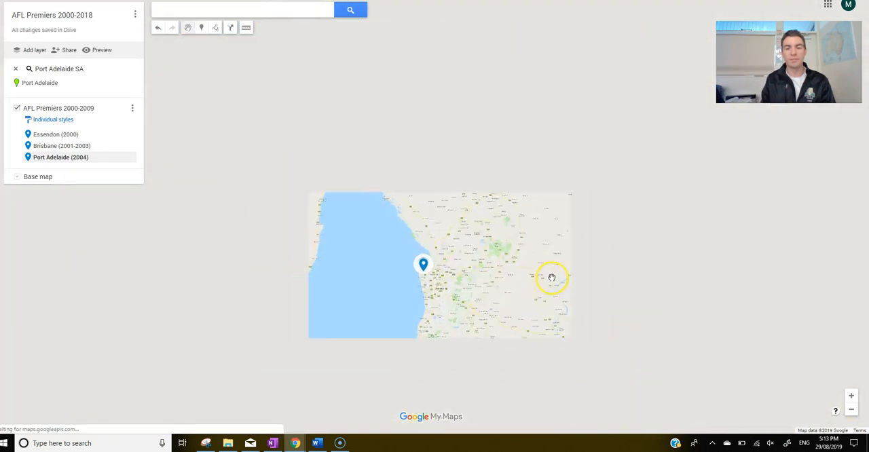
left_click_drag(553, 273, 481, 274)
scroll(442, 266, "down", 1)
scroll(442, 265, "down", 1)
scroll(496, 265, "down", 3)
scroll(550, 258, "up", 1)
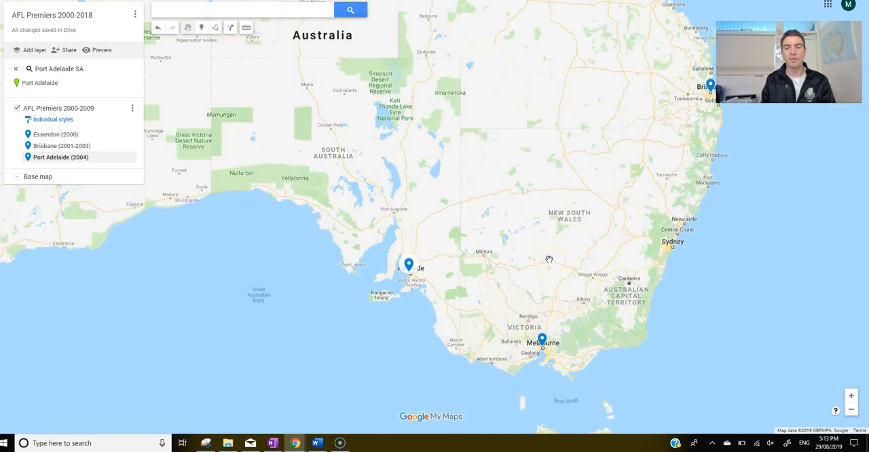
Step: Examine the three premiership markers across the whole of Australia and open the Essendon (2000) marker's details
left_click_drag(475, 178, 518, 218)
scroll(516, 220, "down", 1)
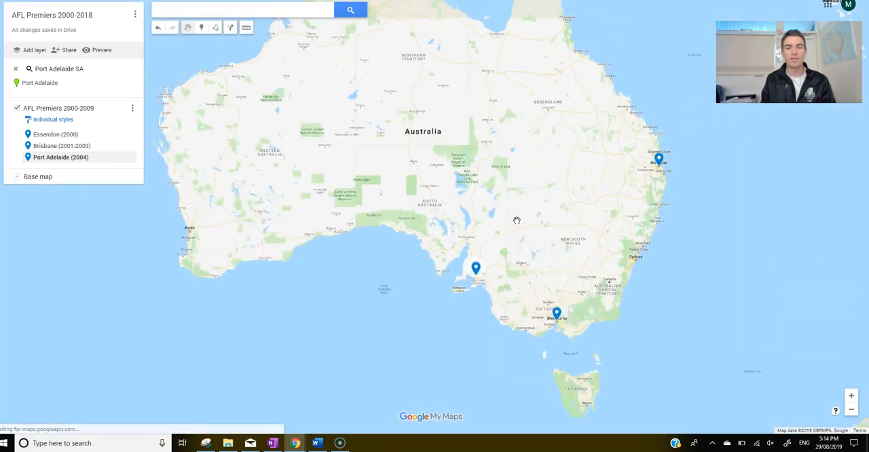
scroll(517, 220, "down", 1)
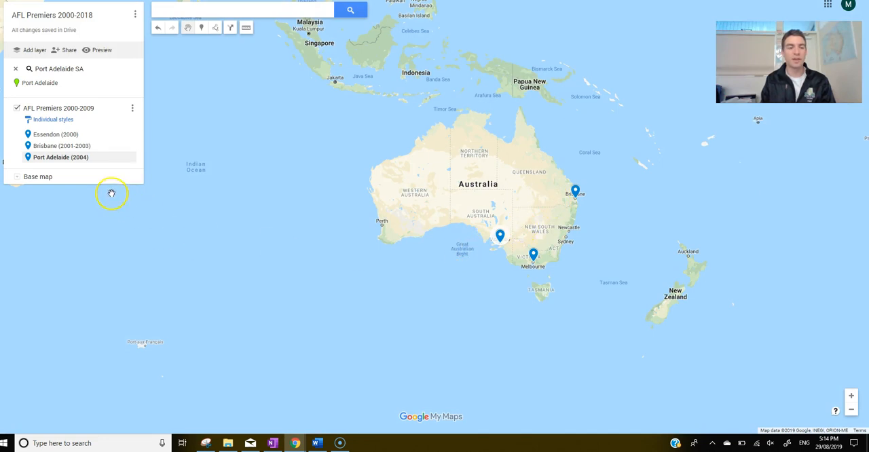
scroll(459, 239, "up", 1)
left_click_drag(564, 188, 524, 195)
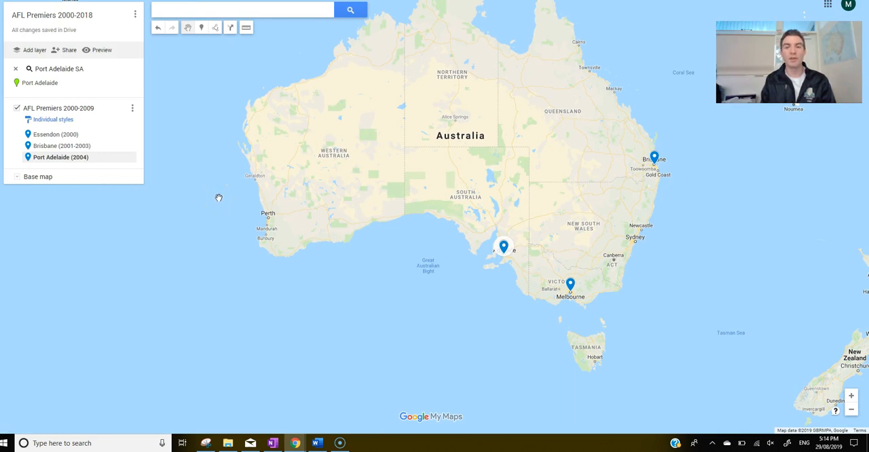
left_click_drag(339, 162, 330, 194)
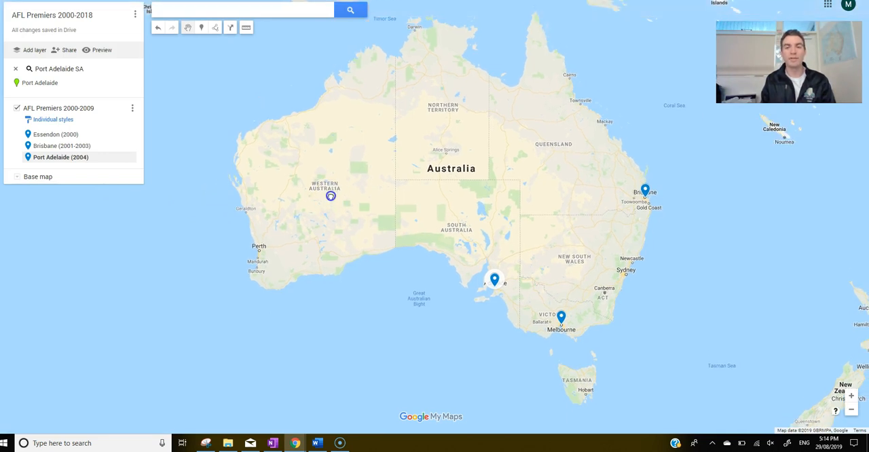
left_click(45, 136)
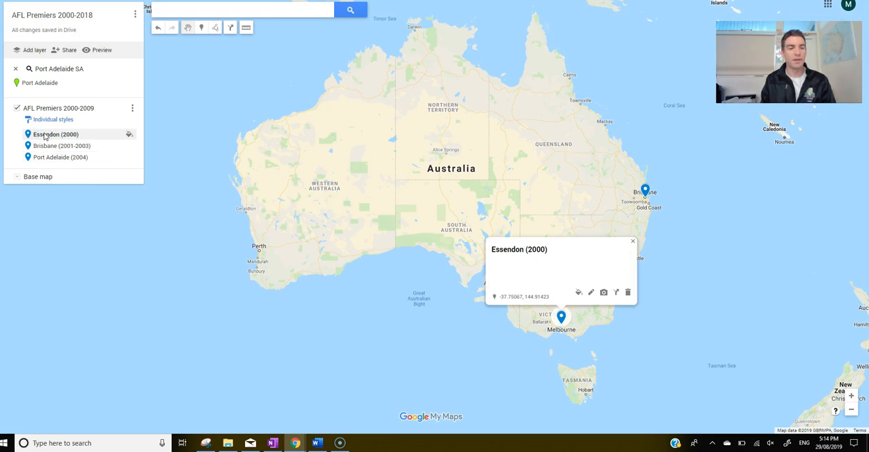
right_click(44, 135)
left_click(41, 136)
Step: Group the places in the AFL Premiers 2000-2009 layer by a sequence of numbers and close the style settings
left_click(53, 121)
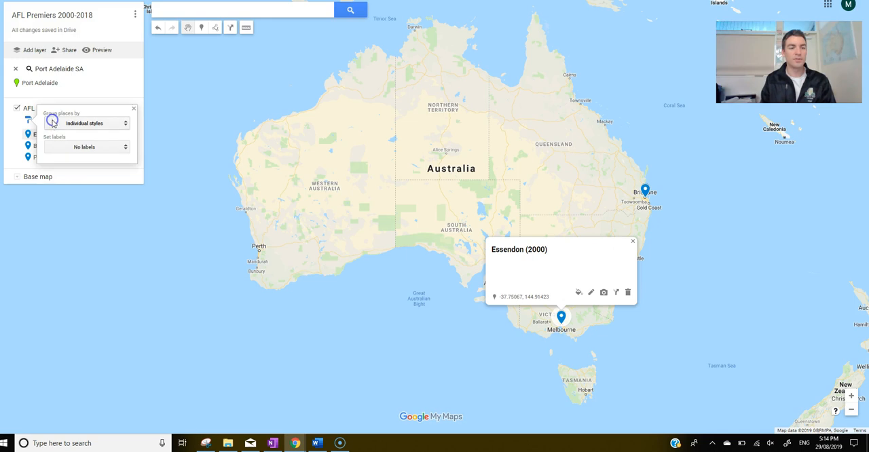
left_click(76, 123)
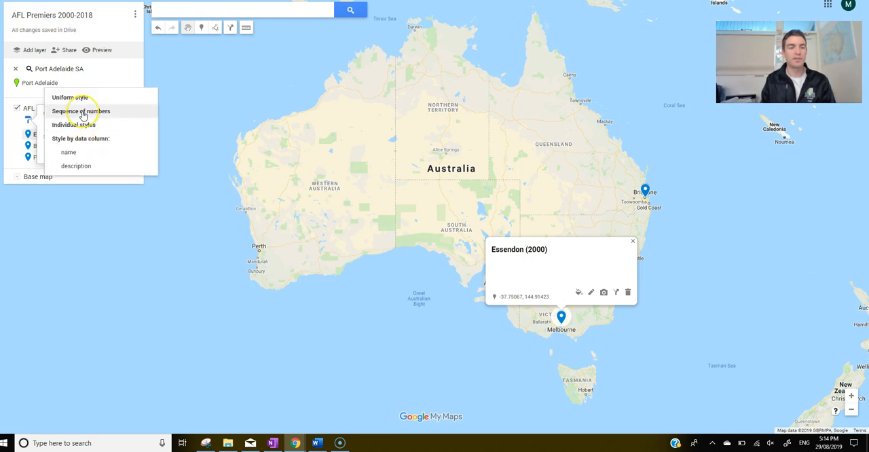
left_click(81, 113)
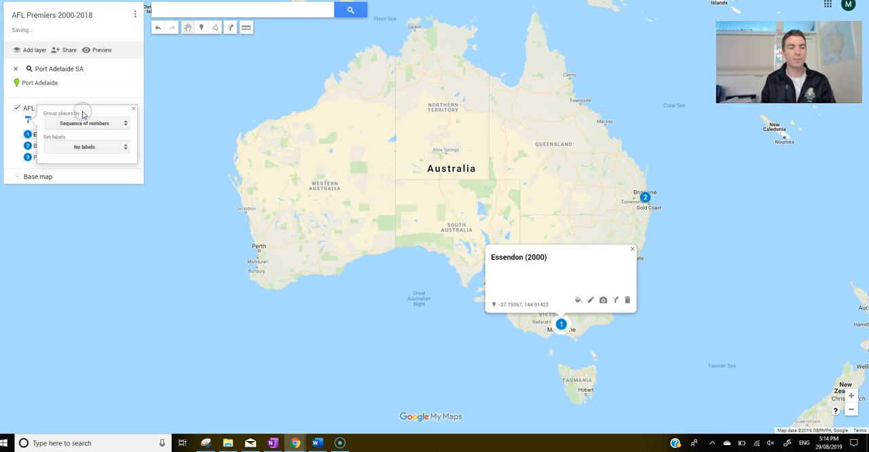
left_click(155, 117)
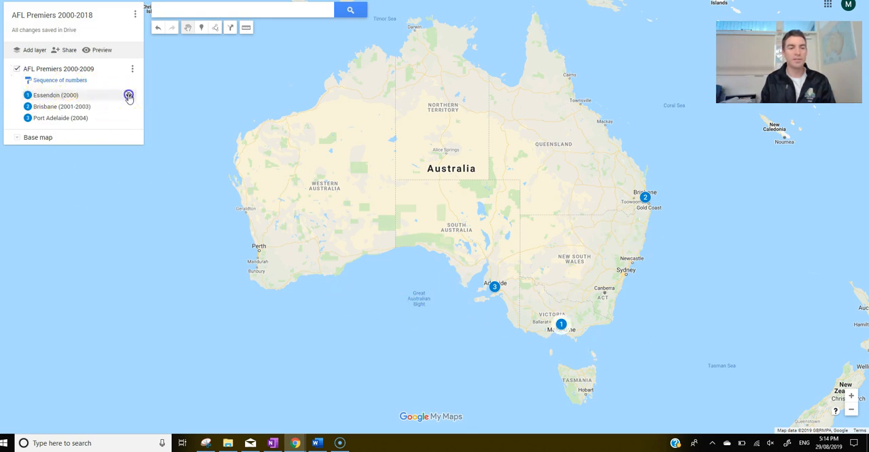
Step: Colour the numbered markers of the AFL Premiers 2000-2009 layer yellow, starting from the Essendon (2000) entry
left_click(129, 95)
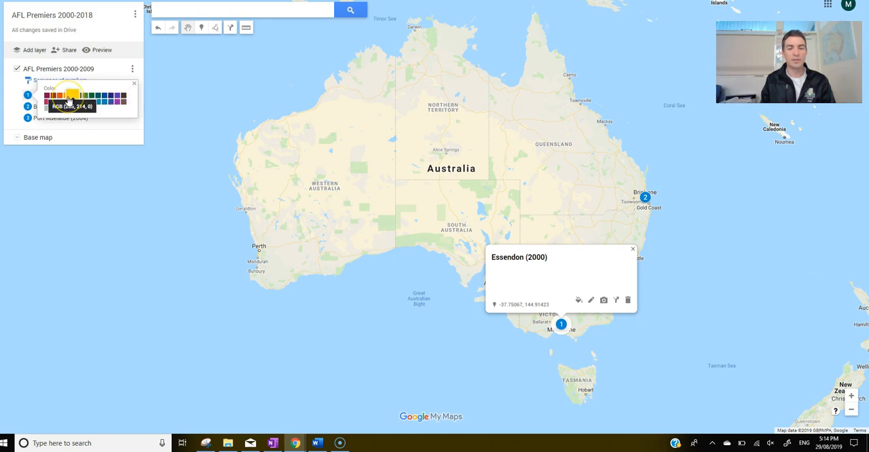
left_click(68, 100)
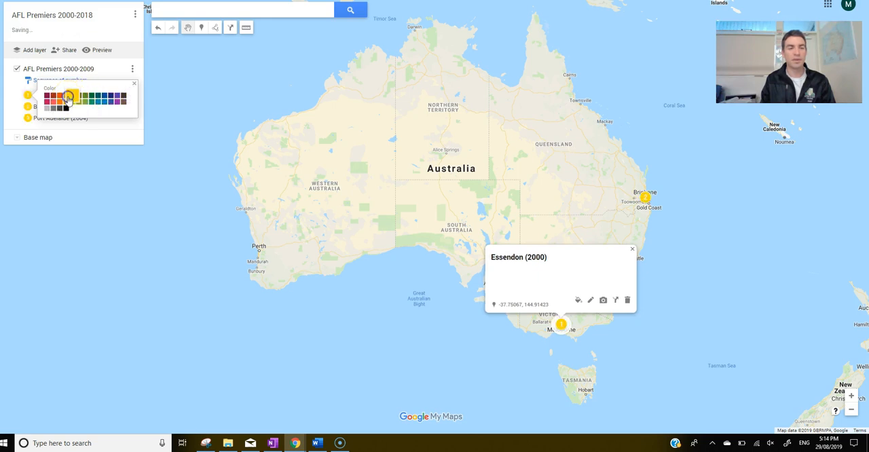
left_click(528, 203)
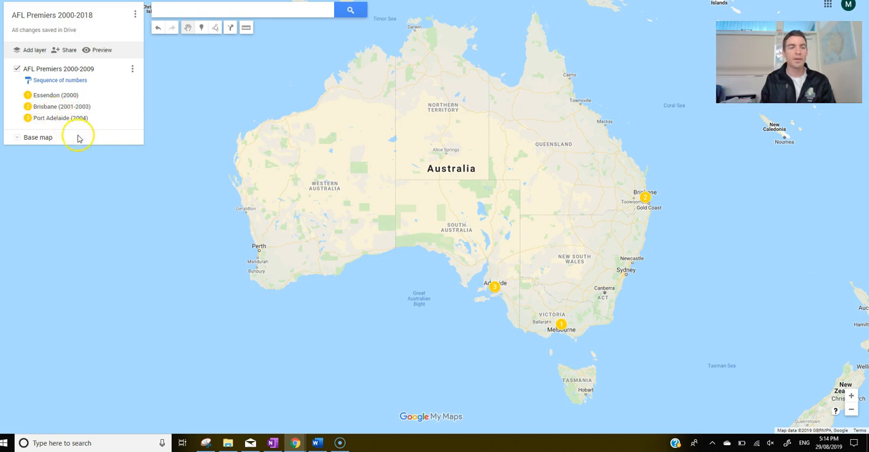
Step: Add a second layer to the map and name it "AFL Premiers 2010-2018"
left_click(30, 52)
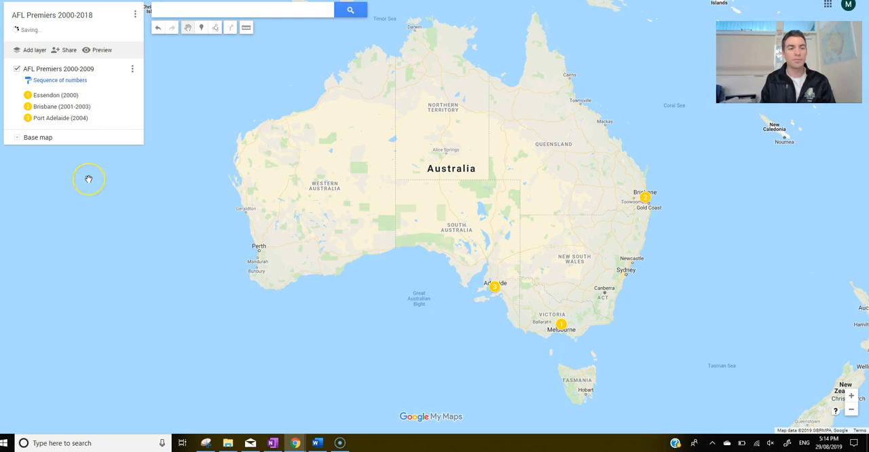
left_click(33, 140)
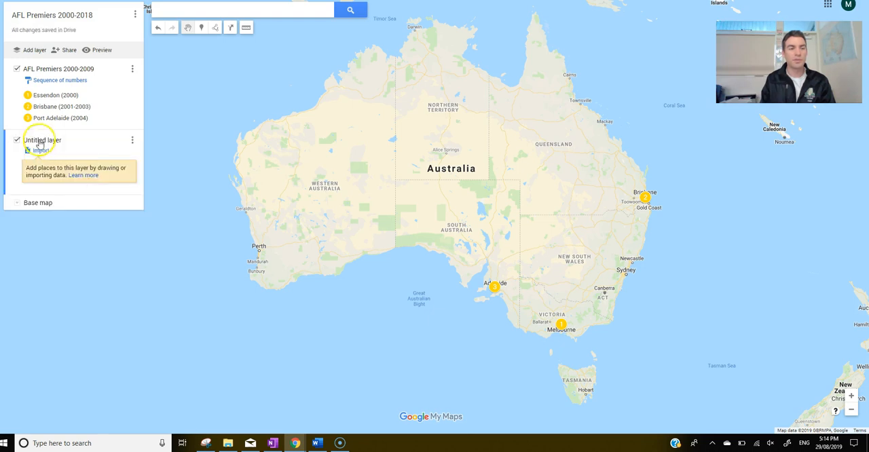
type("AFL Premiers 2010-20")
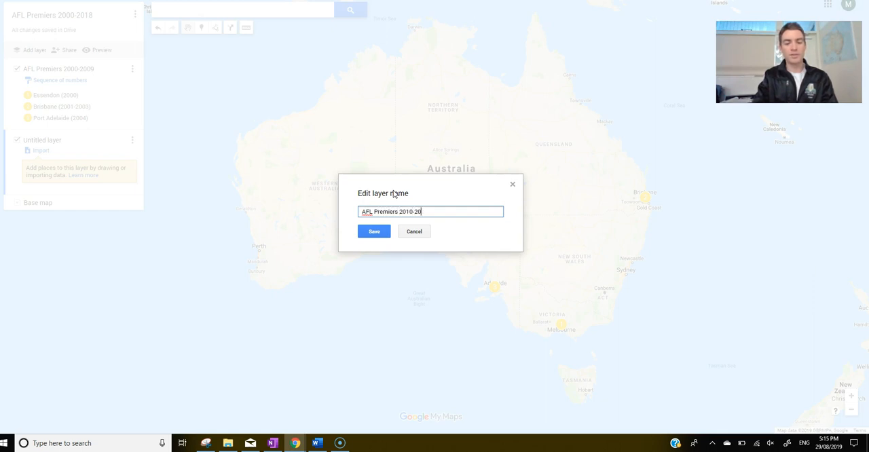
type("18")
left_click(372, 230)
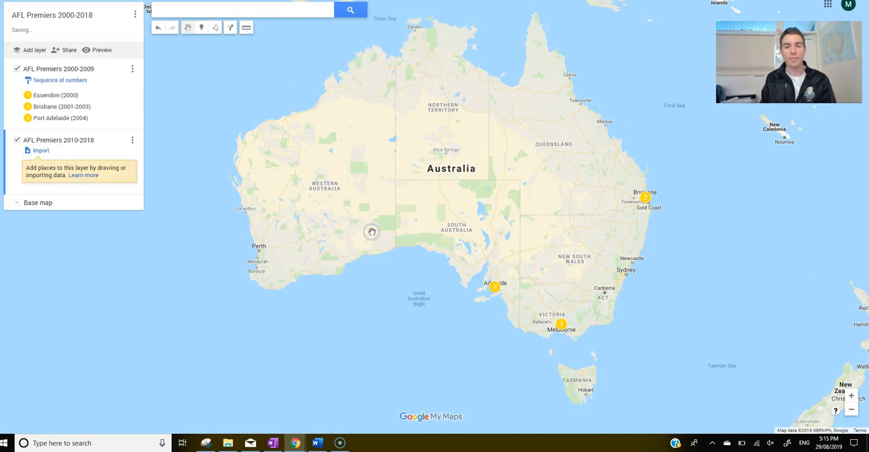
Step: Search the map for Collingwood VIC and close the details card of the result
left_click(195, 10)
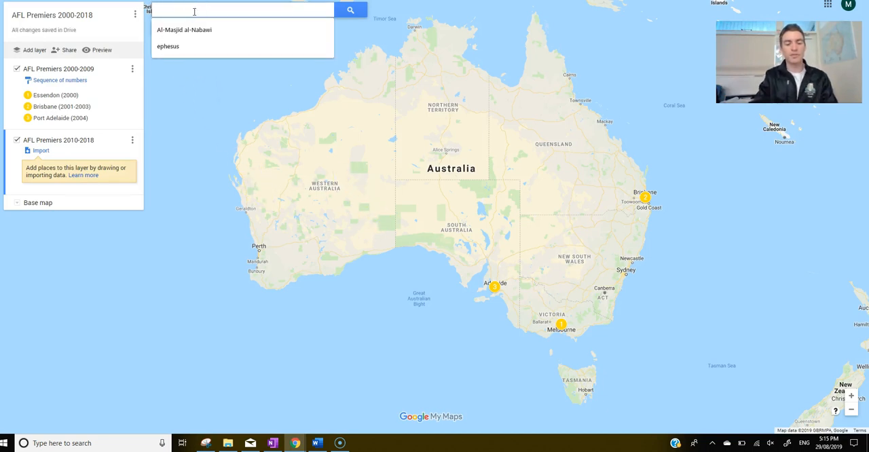
type("collingwood")
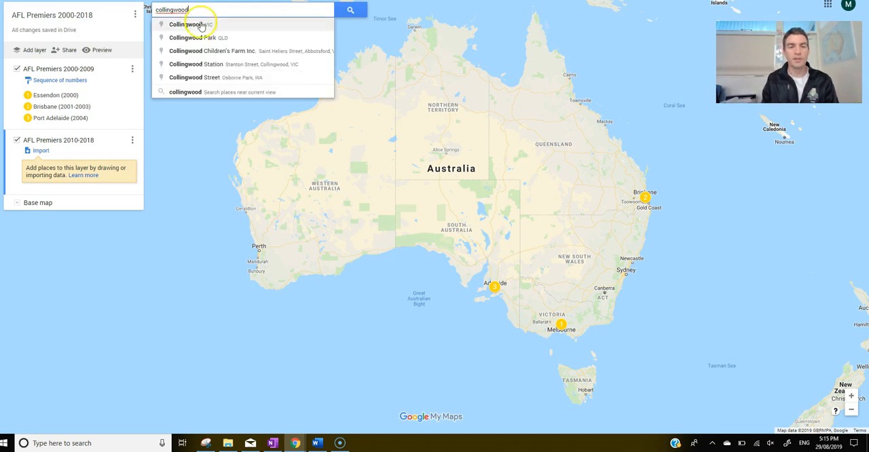
left_click(194, 24)
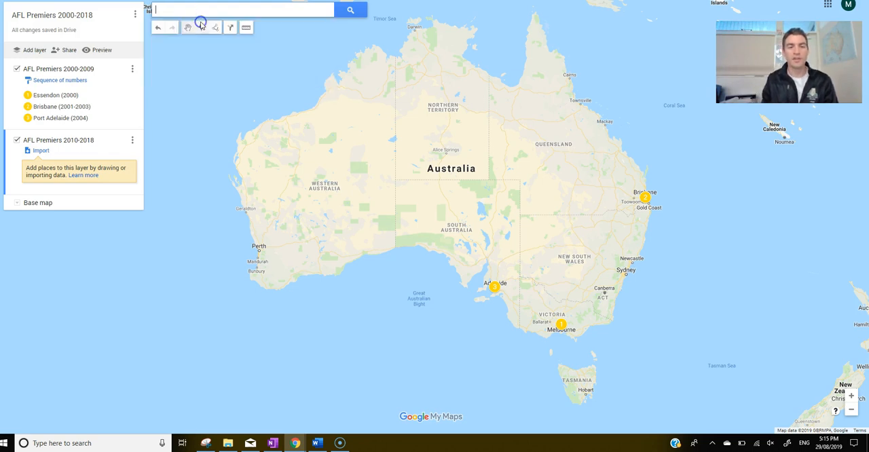
left_click(504, 113)
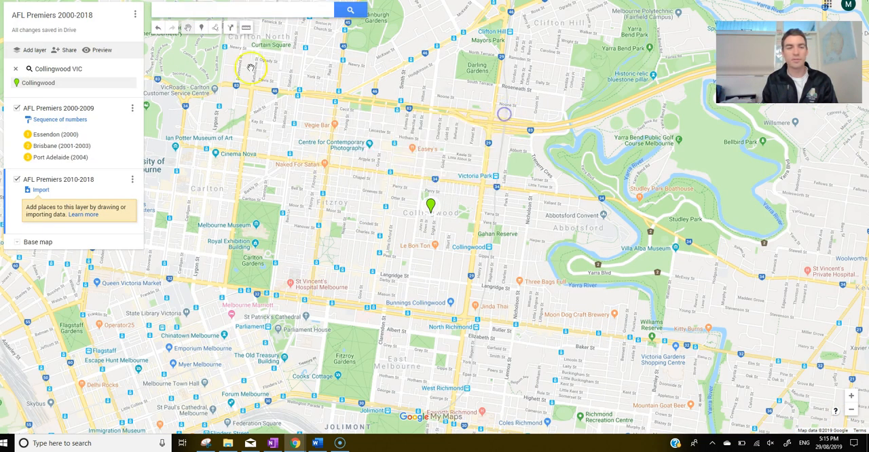
Step: Add a marker on Collingwood, save it as "Collingwood (2010)" and close its card
left_click(202, 30)
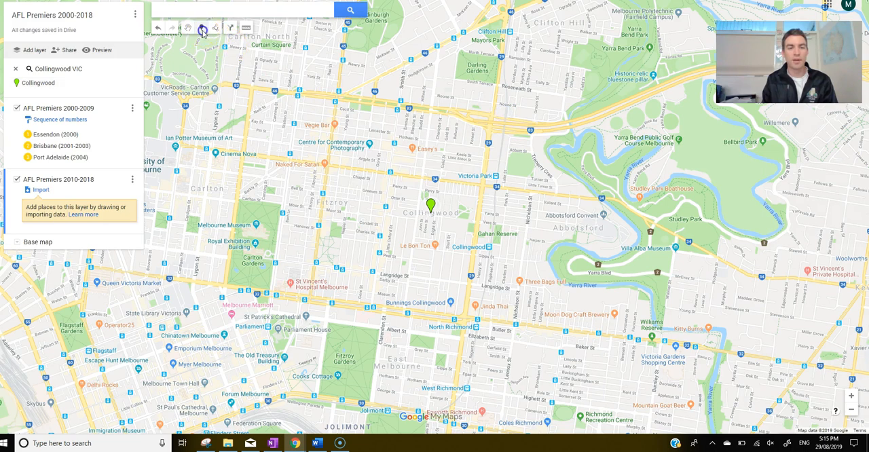
left_click(431, 216)
type("Collingwood (2010")
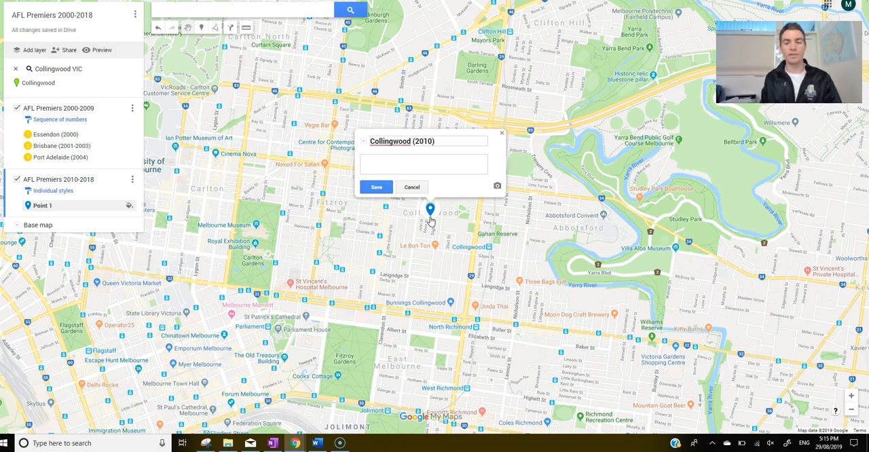
left_click(384, 190)
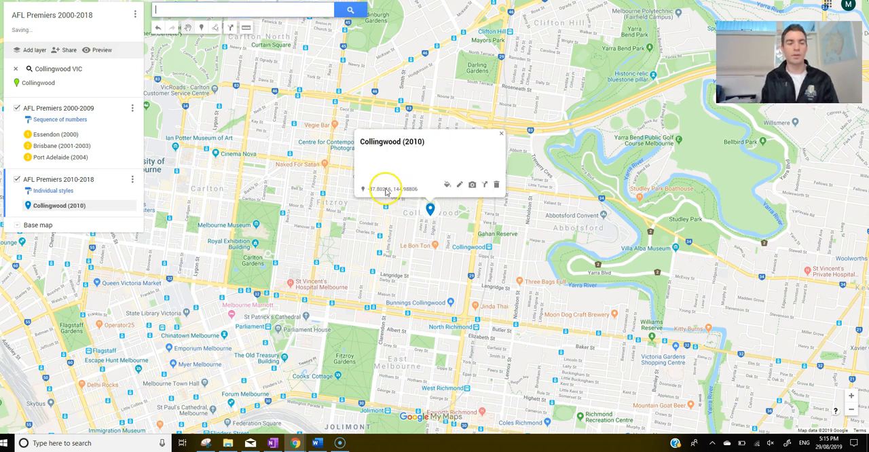
left_click(502, 133)
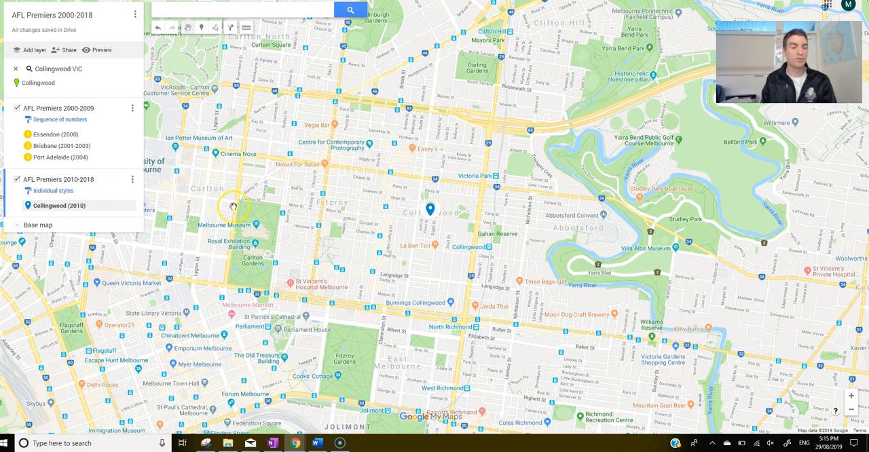
Step: Group the places in the AFL Premiers 2010-2018 layer by a sequence of numbers and remove the Collingwood VIC search result
left_click(45, 193)
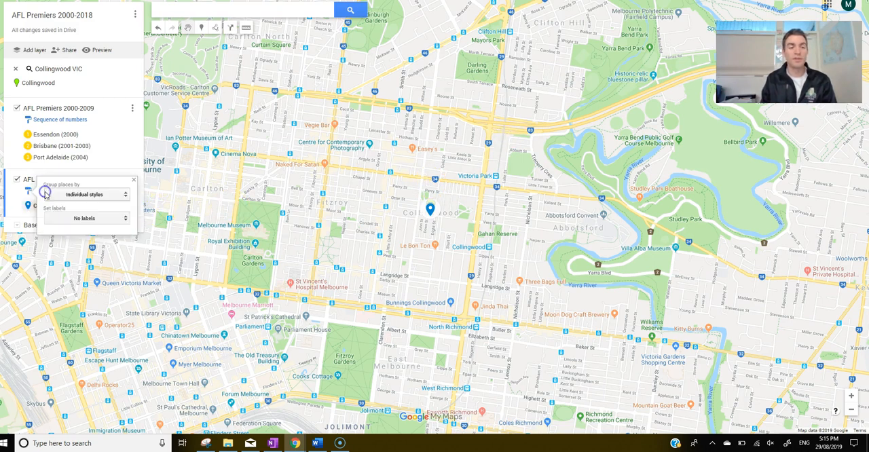
left_click(75, 194)
left_click(75, 182)
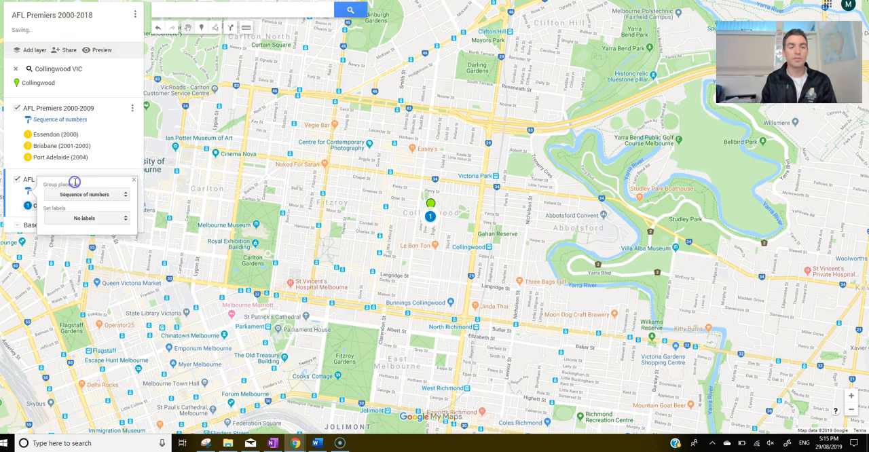
left_click(134, 180)
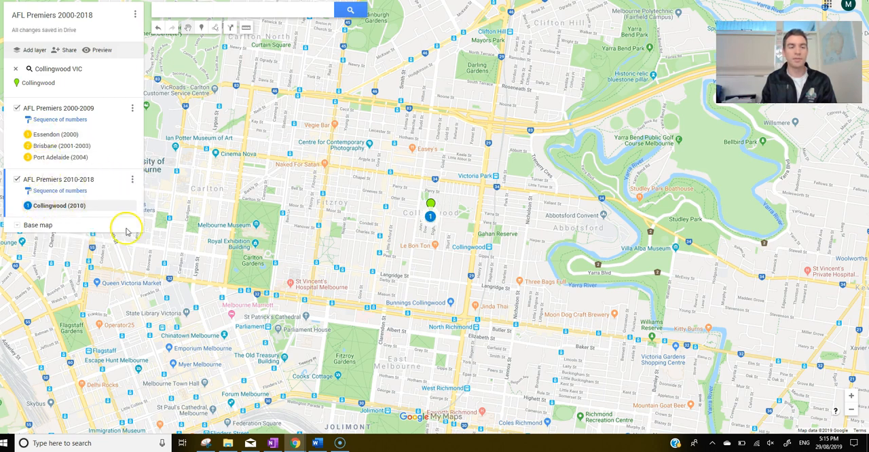
left_click(16, 68)
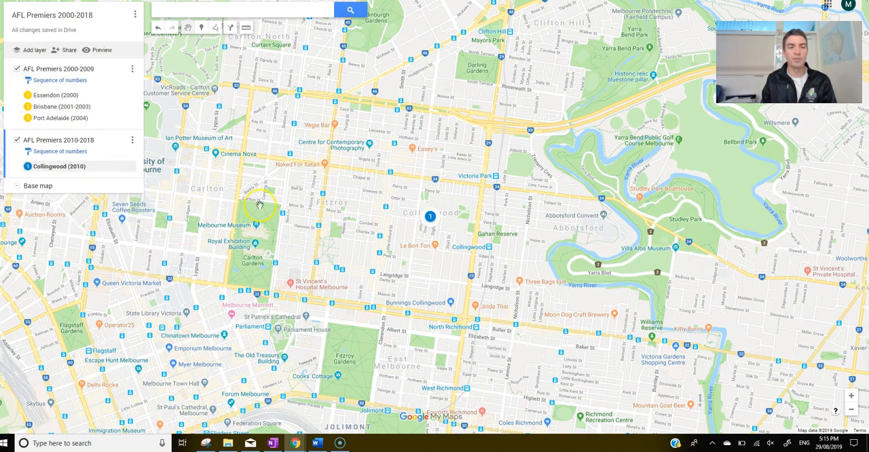
Step: Examine the numbered markers of both layers together, from Melbourne out to the whole of Australia
scroll(260, 209, "down", 3)
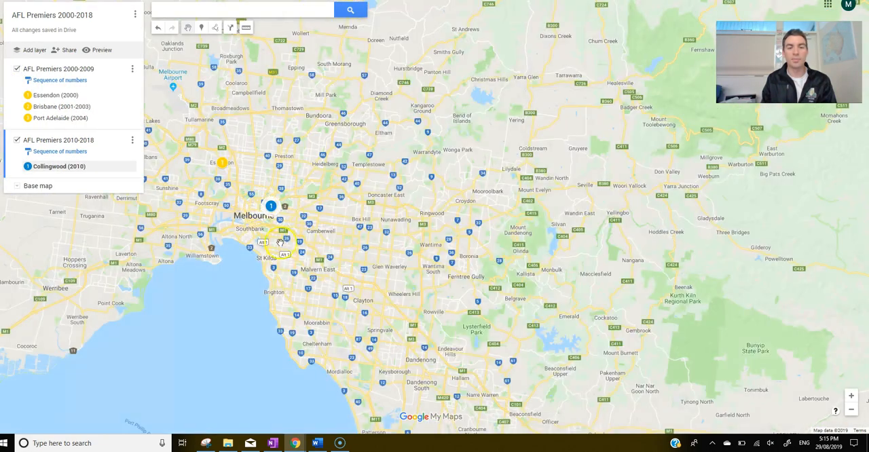
scroll(351, 236, "down", 2)
scroll(351, 236, "down", 3)
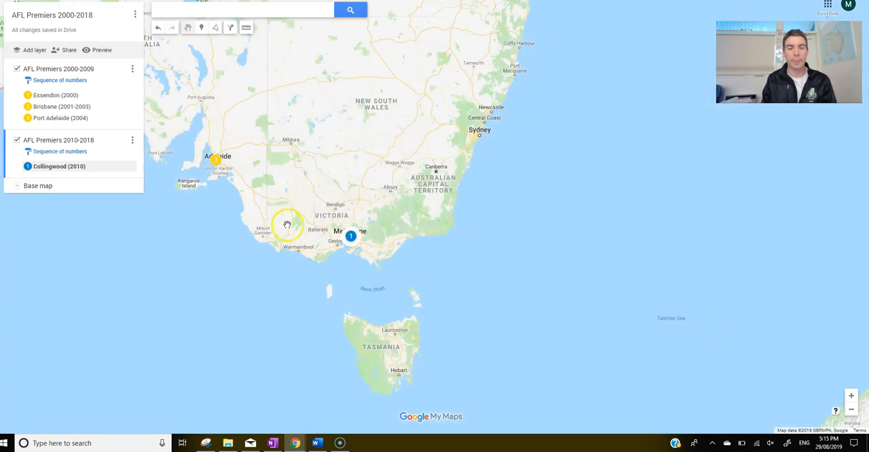
scroll(285, 224, "up", 1)
left_click_drag(323, 190, 394, 262)
scroll(363, 196, "down", 1)
left_click_drag(334, 142, 392, 195)
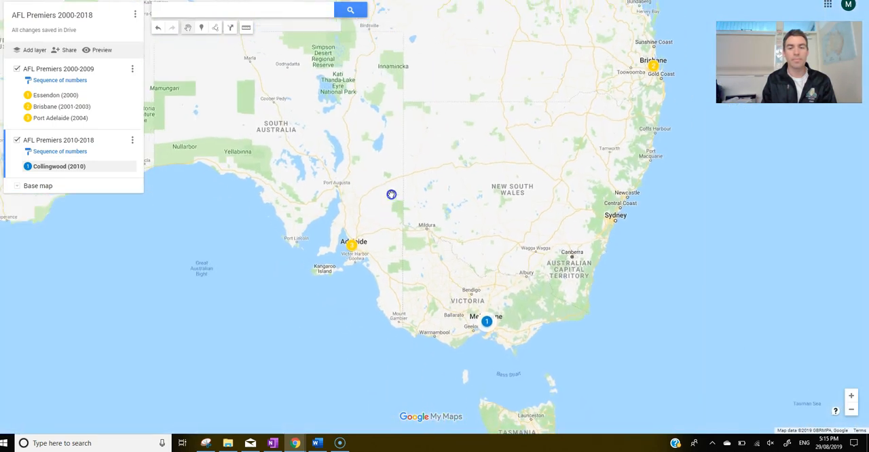
left_click(284, 256)
scroll(315, 207, "down", 1)
left_click_drag(339, 181, 444, 242)
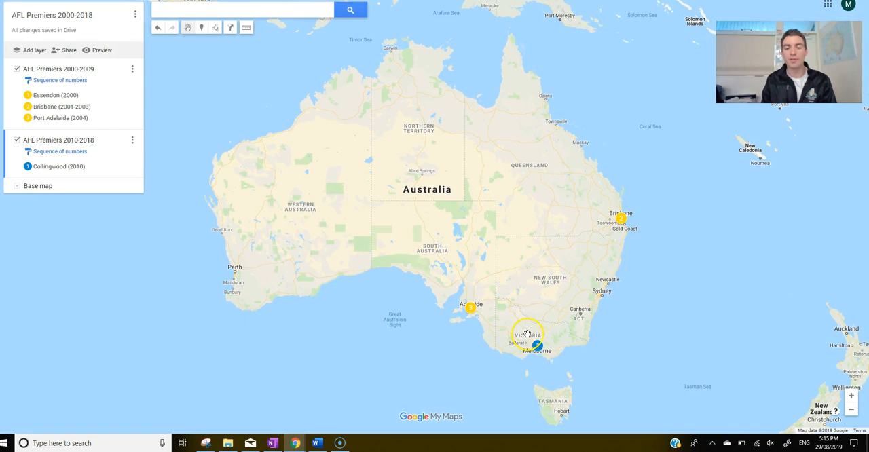
scroll(562, 326, "up", 2)
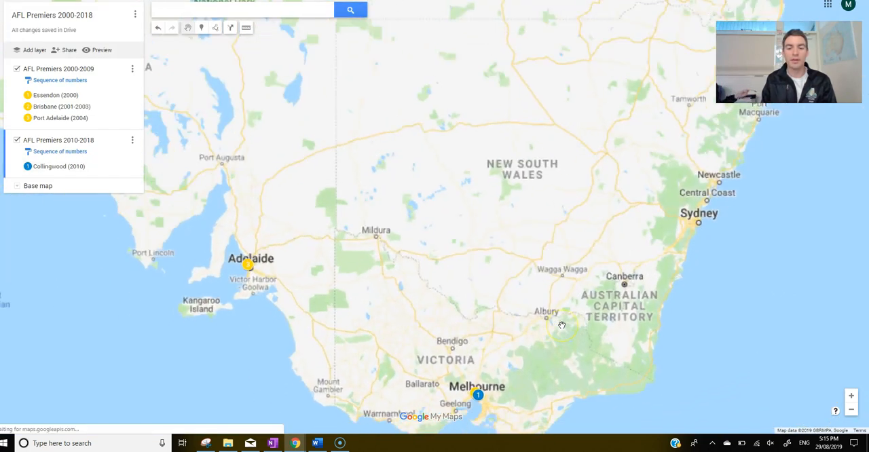
scroll(562, 325, "down", 2)
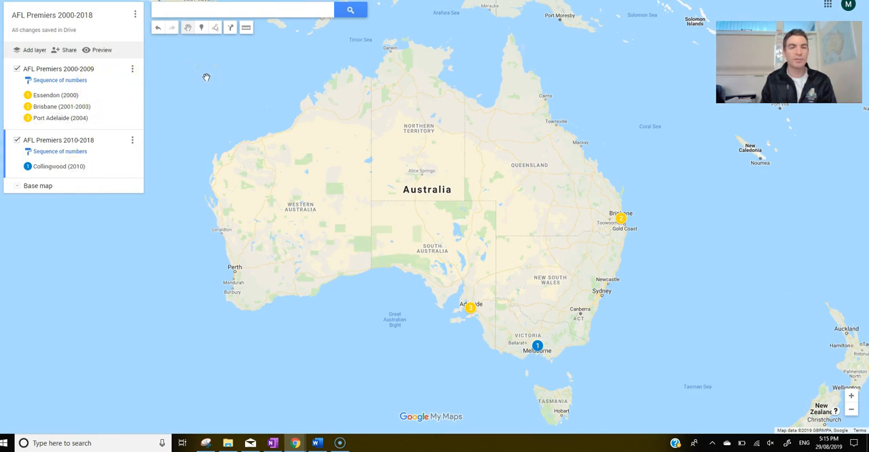
Step: Print the map to PDF on A3 paper in landscape orientation
left_click(136, 17)
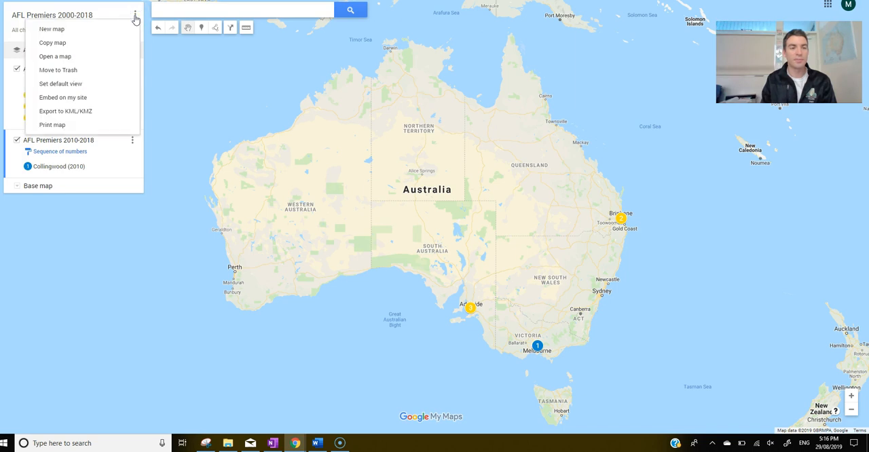
left_click(64, 125)
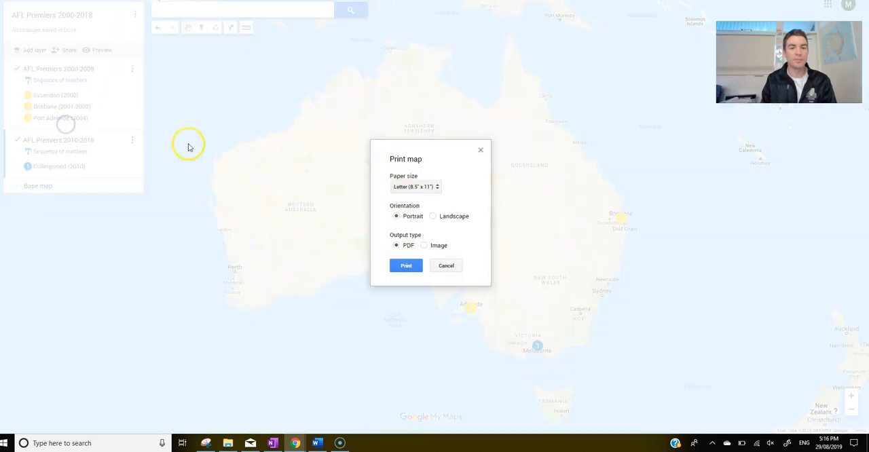
left_click(411, 187)
left_click(408, 239)
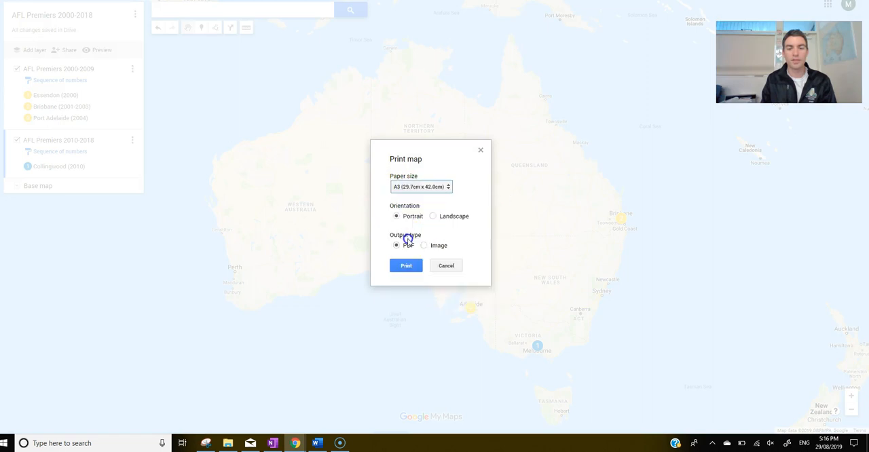
left_click(433, 216)
left_click(404, 266)
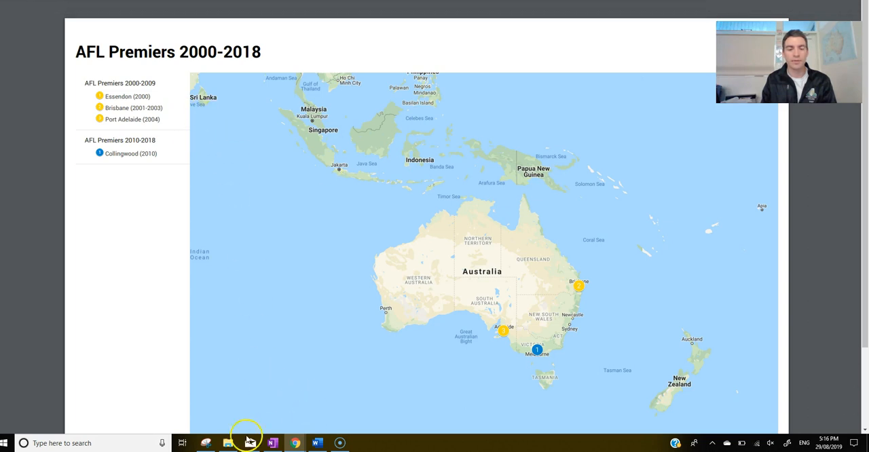
Step: Switch to the Snipping Tool and capture a new snip of the map's title, legend and the area around Australia
left_click(206, 442)
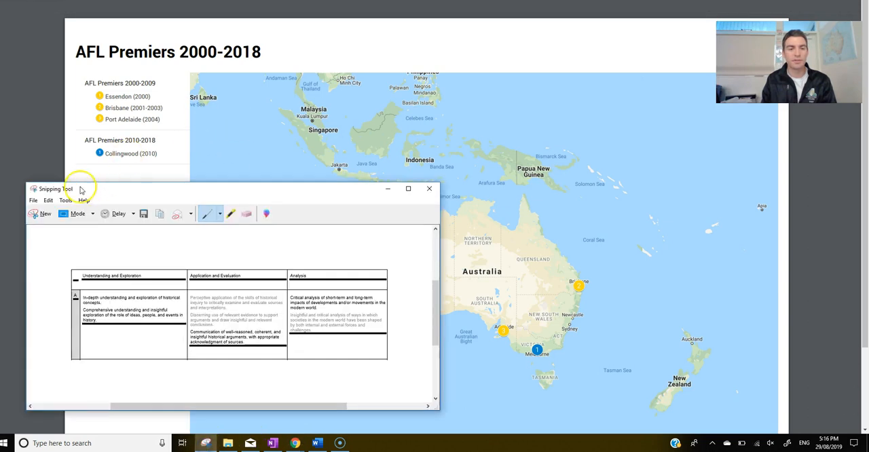
left_click(40, 214)
left_click_drag(73, 42, 598, 395)
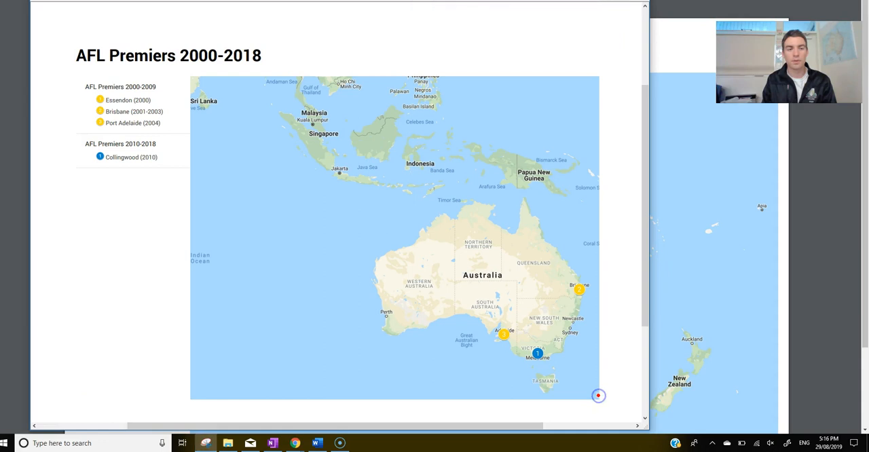